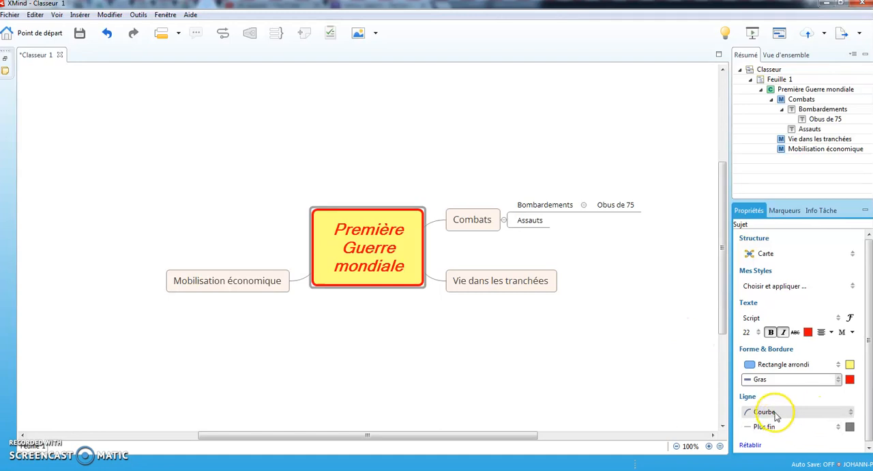
# Change the branch line shape of the "Première Guerre mondiale" central topic to Droit
pyautogui.click(771, 386)
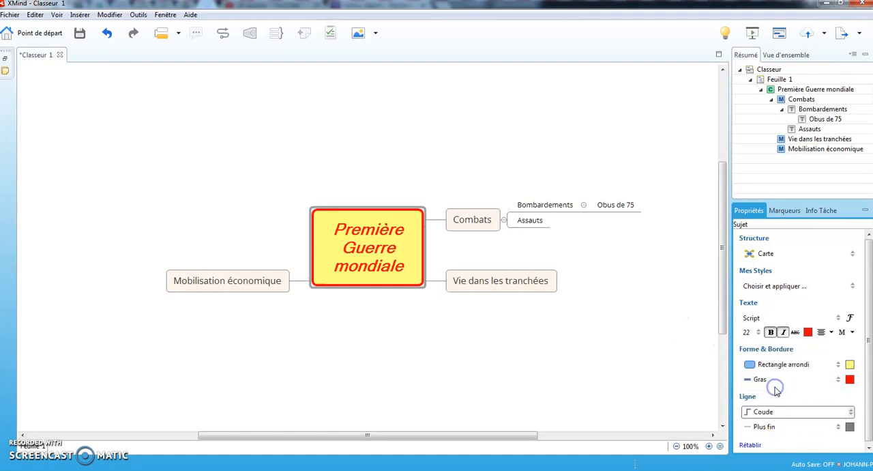
pyautogui.click(773, 411)
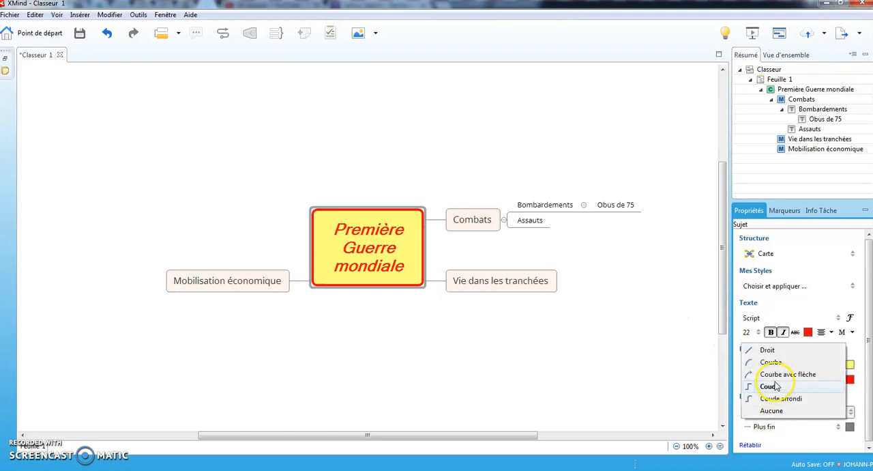
pyautogui.click(770, 350)
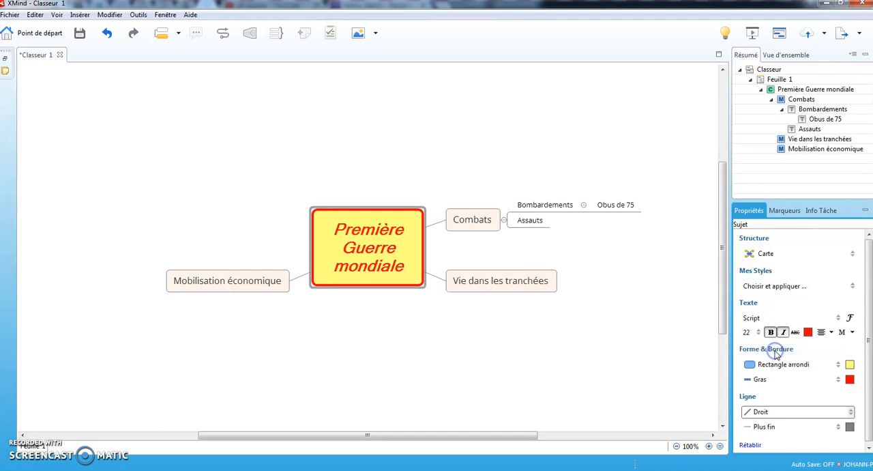
# Set the central topic's branch lines to Gras thickness and colour them blue
pyautogui.click(826, 429)
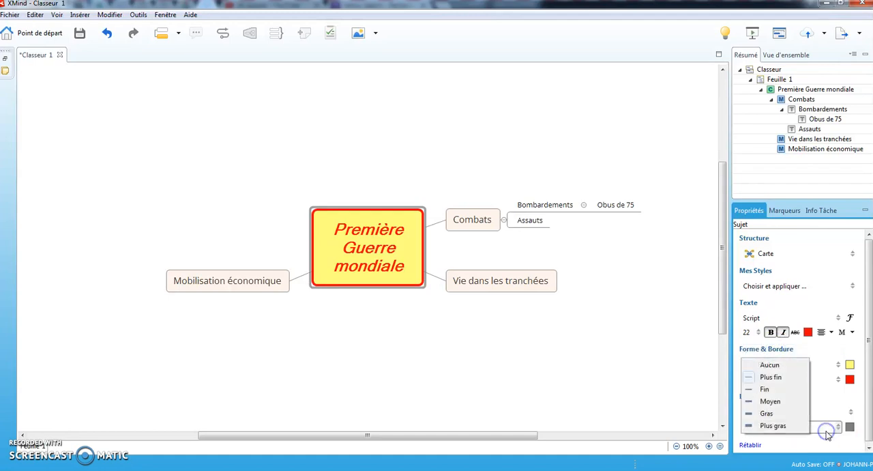
pyautogui.click(781, 416)
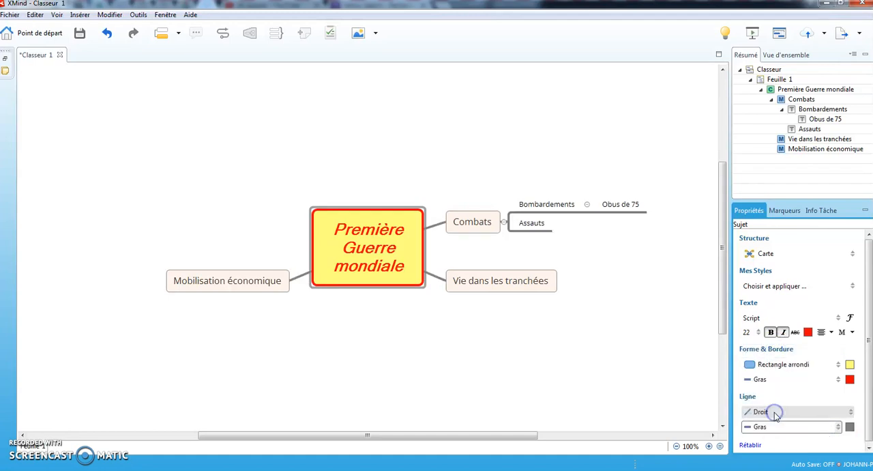
pyautogui.click(853, 427)
pyautogui.click(824, 397)
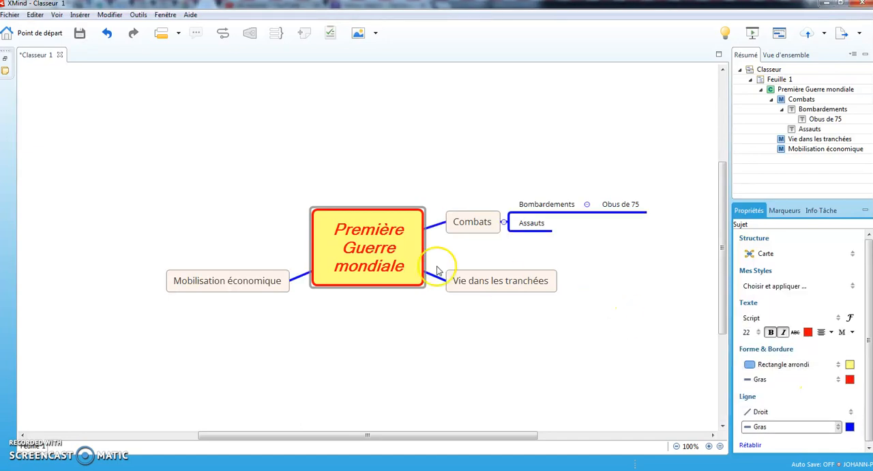
pyautogui.click(530, 335)
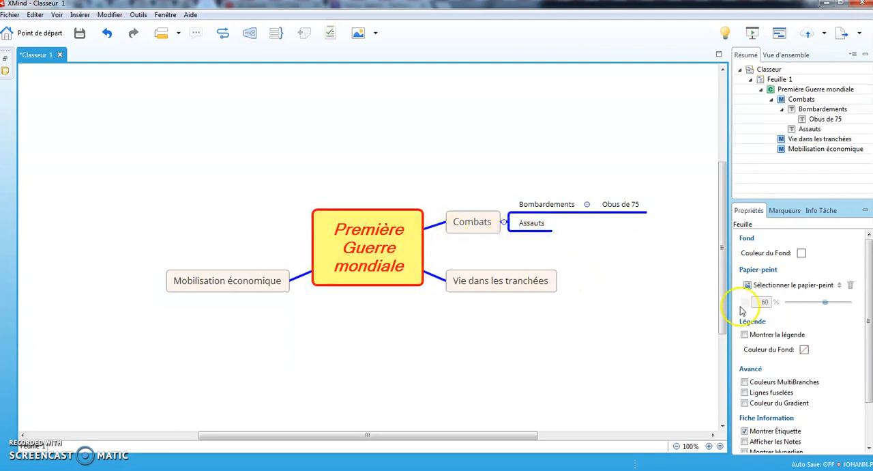
pyautogui.click(624, 206)
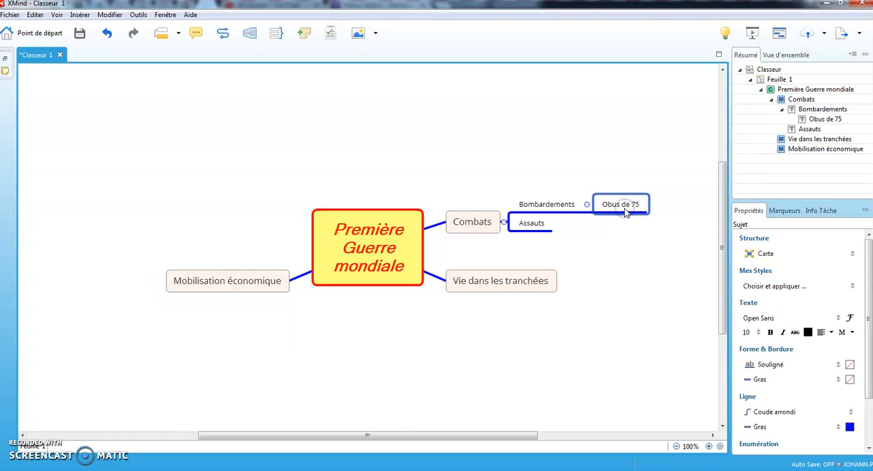
pyautogui.rightClick(625, 212)
pyautogui.click(593, 247)
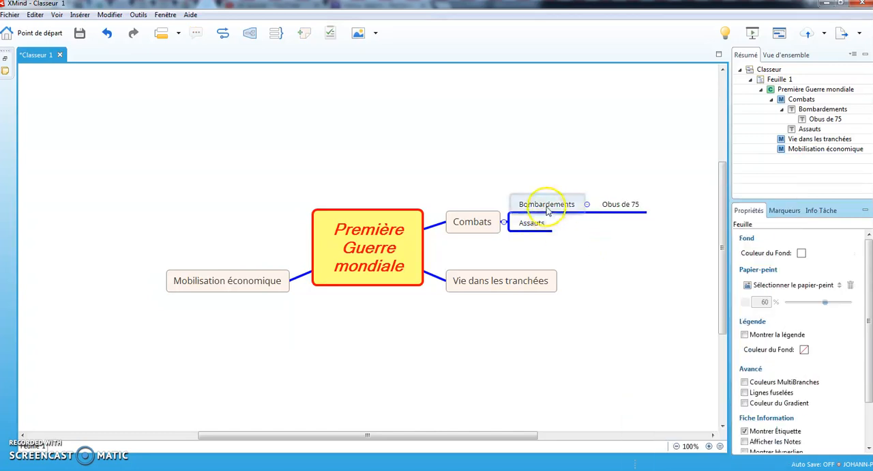
pyautogui.click(548, 208)
pyautogui.click(541, 226)
pyautogui.click(543, 209)
pyautogui.click(565, 248)
pyautogui.click(539, 226)
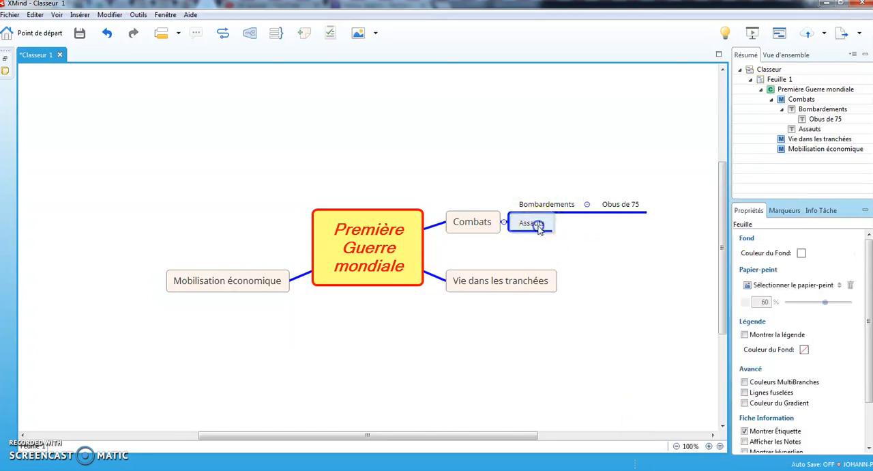
pyautogui.click(534, 202)
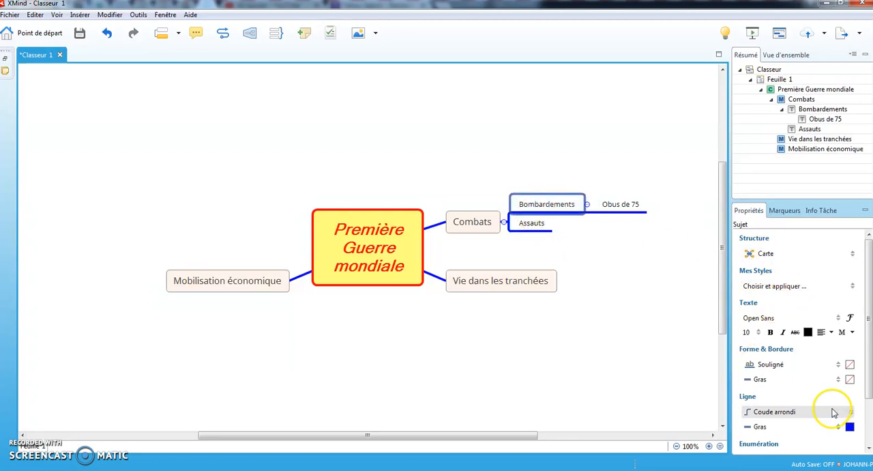
pyautogui.click(535, 224)
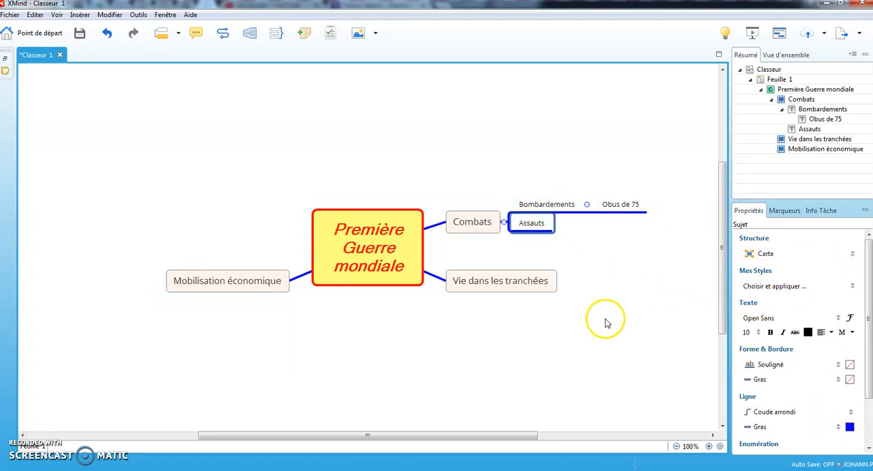
pyautogui.click(601, 293)
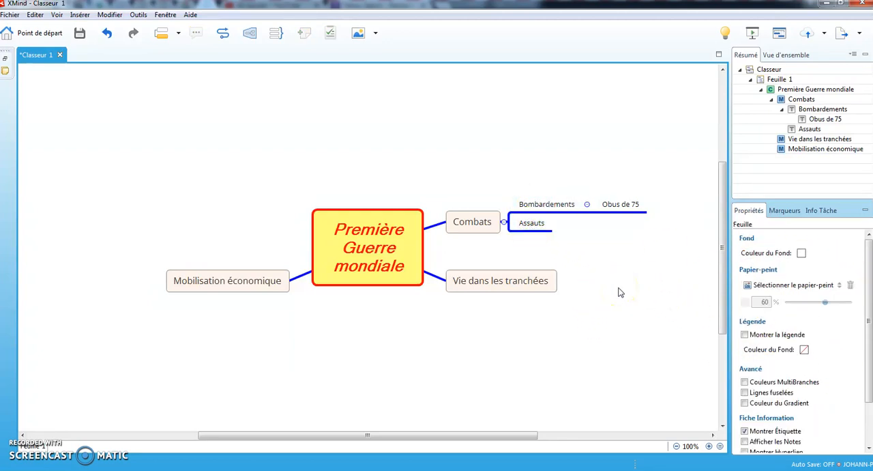
# Give the Bombardements and Assauts subtopics together a Parallélogramme shape with a Fin border
pyautogui.click(550, 206)
pyautogui.keyDown('ctrl'); pyautogui.click(546, 223); pyautogui.keyUp('ctrl')
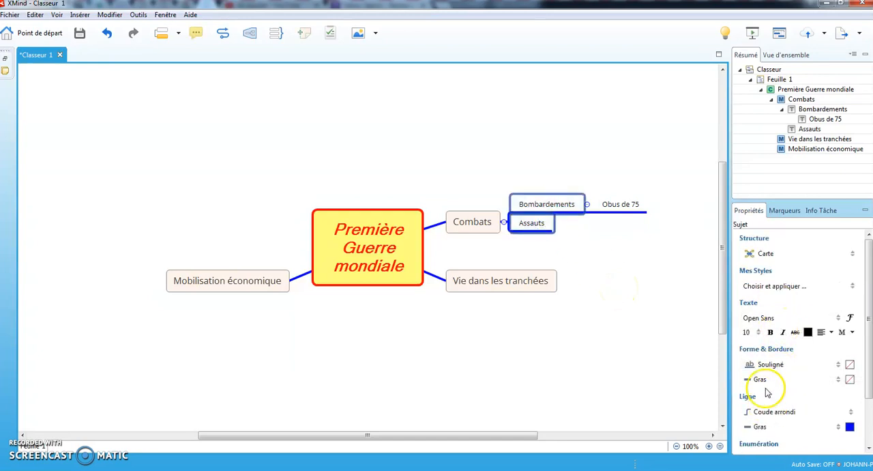
pyautogui.click(771, 365)
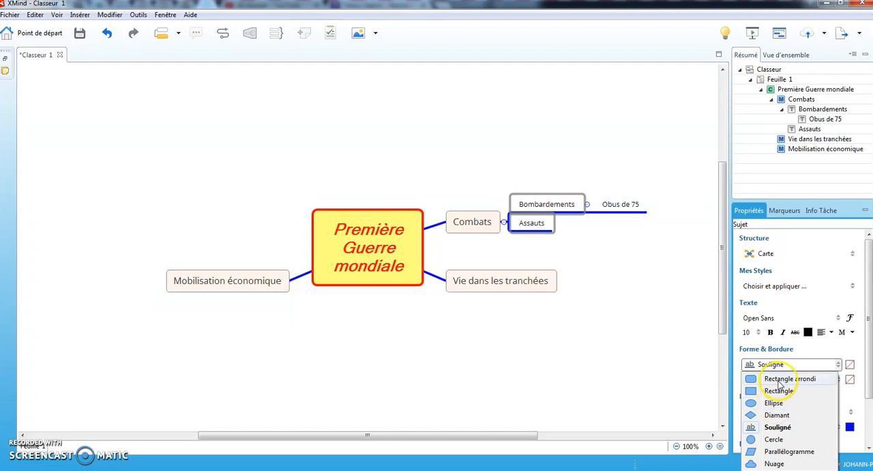
pyautogui.click(788, 451)
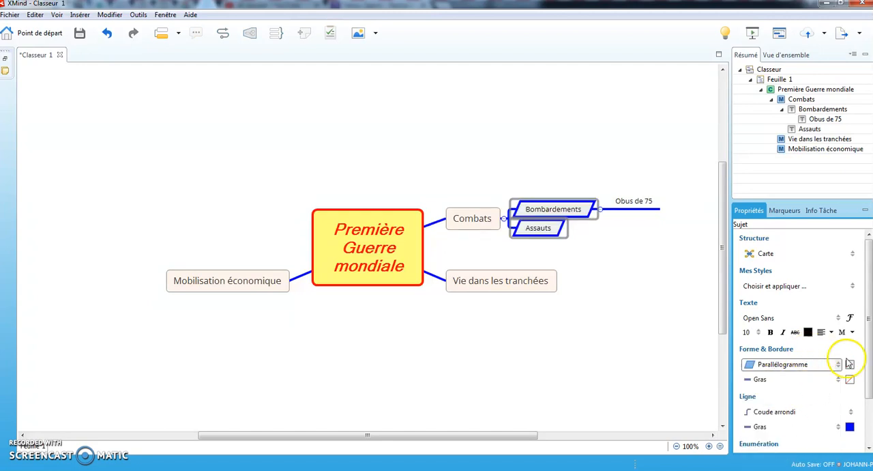
pyautogui.click(770, 380)
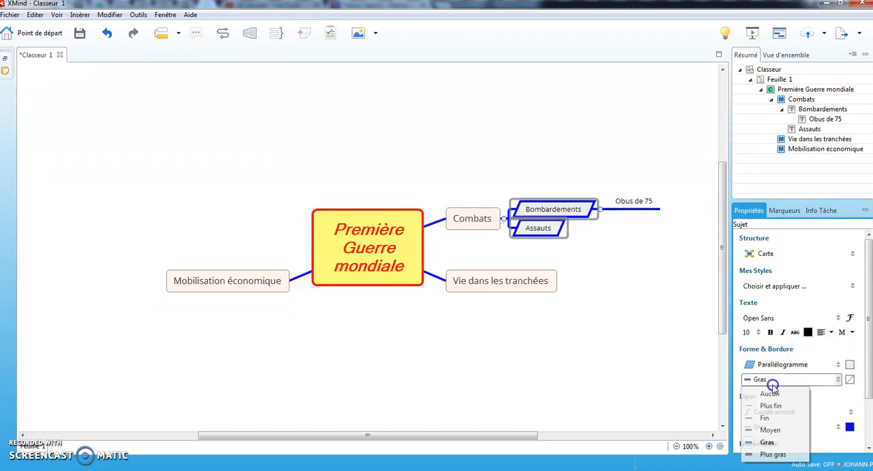
pyautogui.click(769, 415)
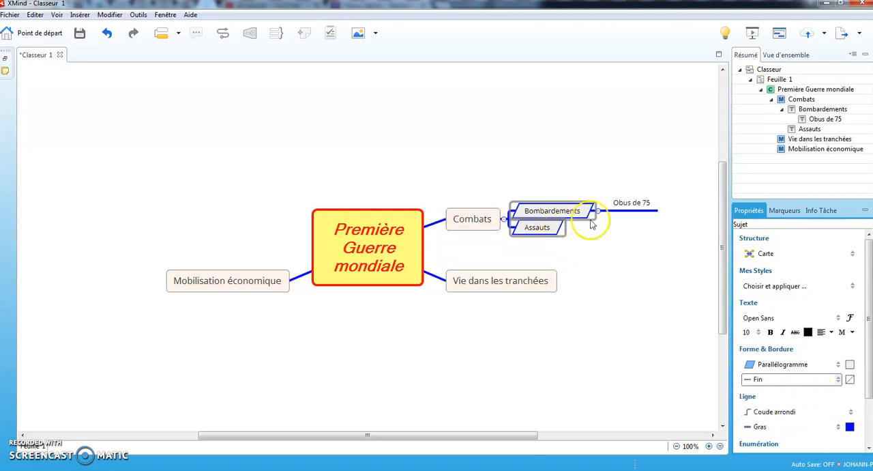
pyautogui.click(629, 300)
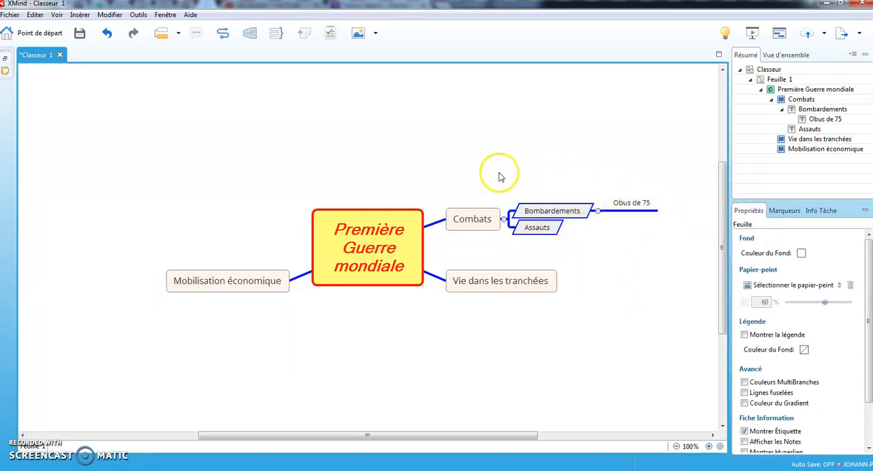
# Delete the "Obus de 75" subtopic from the Bombardements branch
pyautogui.click(628, 211)
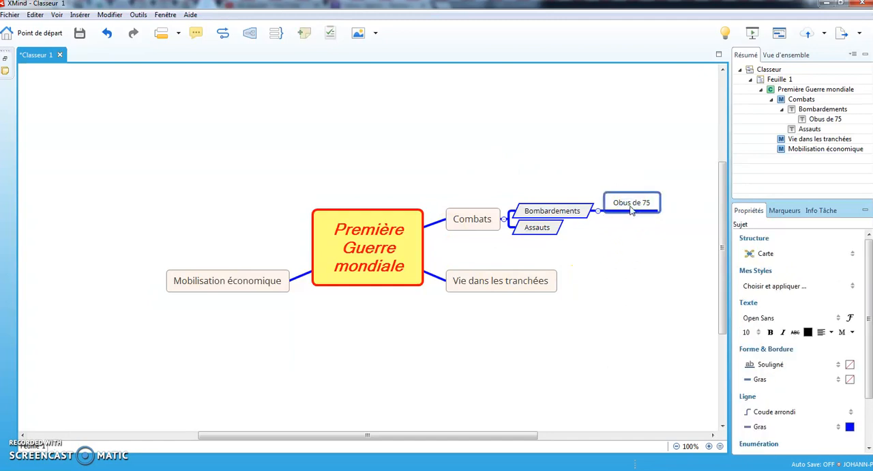
pyautogui.rightClick(631, 211)
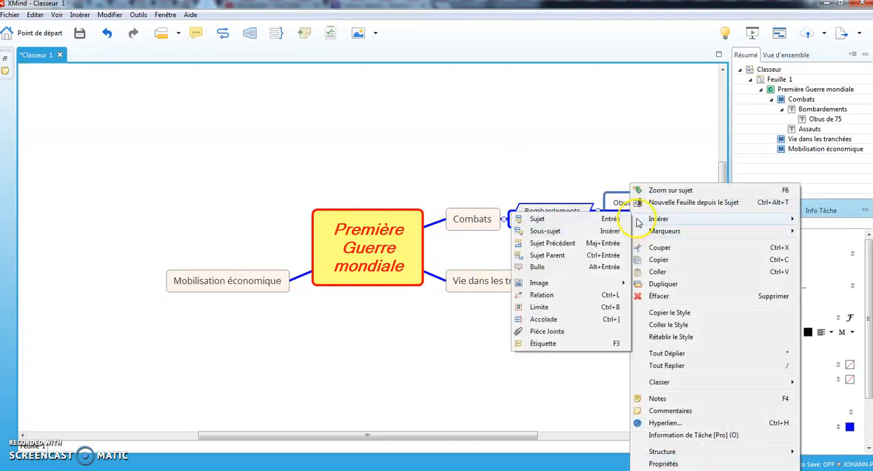
pyautogui.click(665, 297)
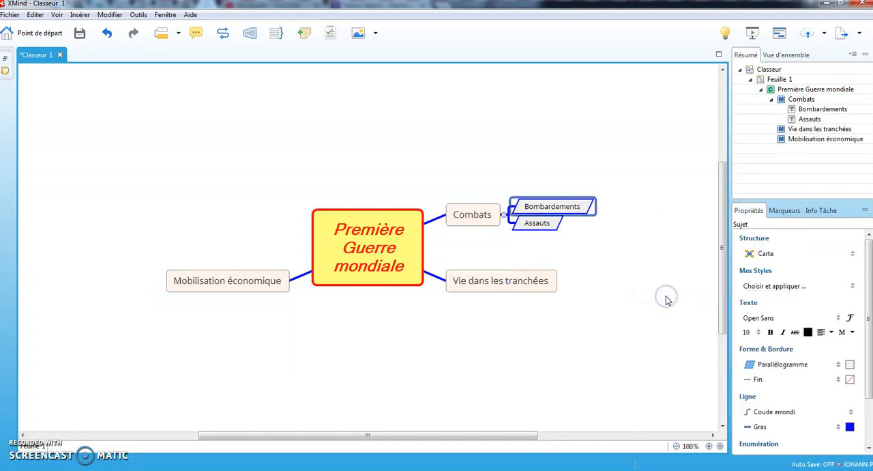
pyautogui.click(602, 292)
pyautogui.click(278, 286)
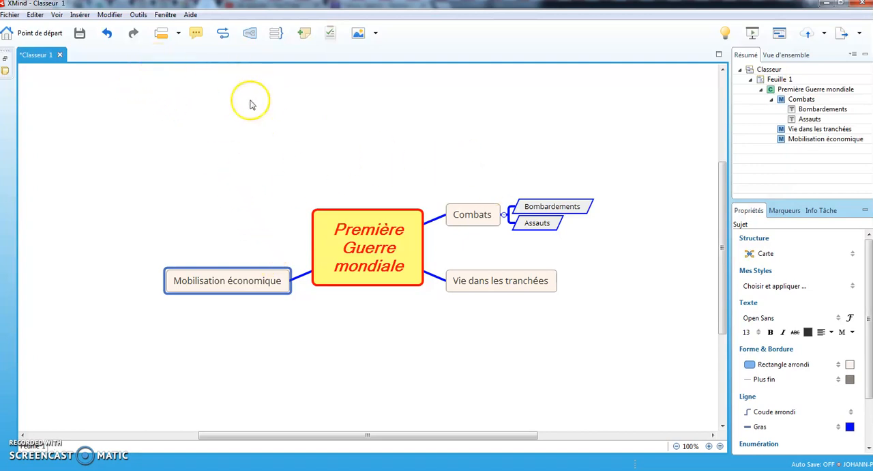
pyautogui.rightClick(261, 283)
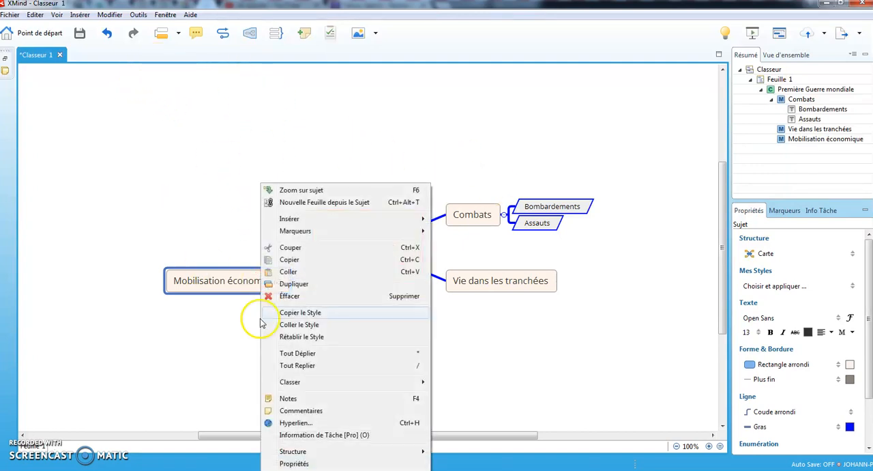
pyautogui.click(446, 327)
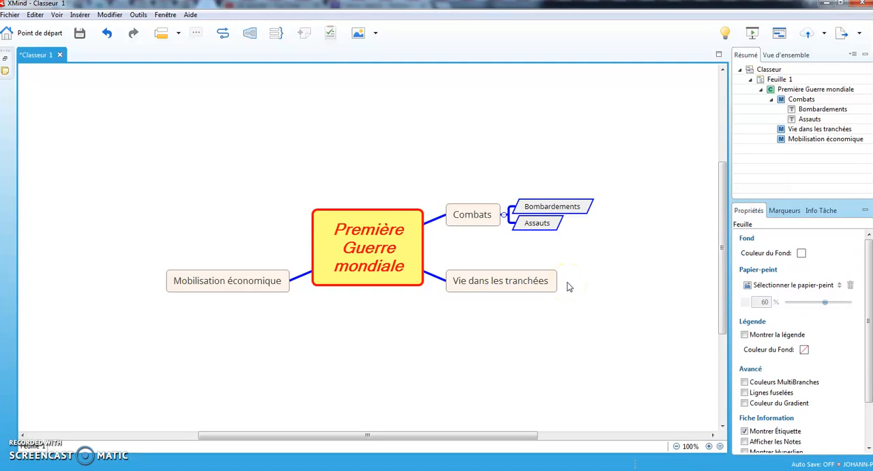
pyautogui.click(558, 212)
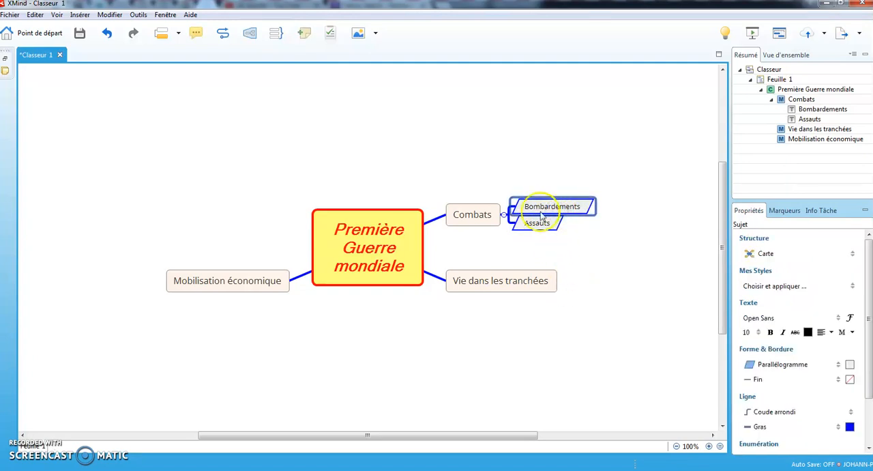
# Insert the image file "A3 - OK" from the Bataille de Verdun folder into the Combats topic
pyautogui.click(489, 219)
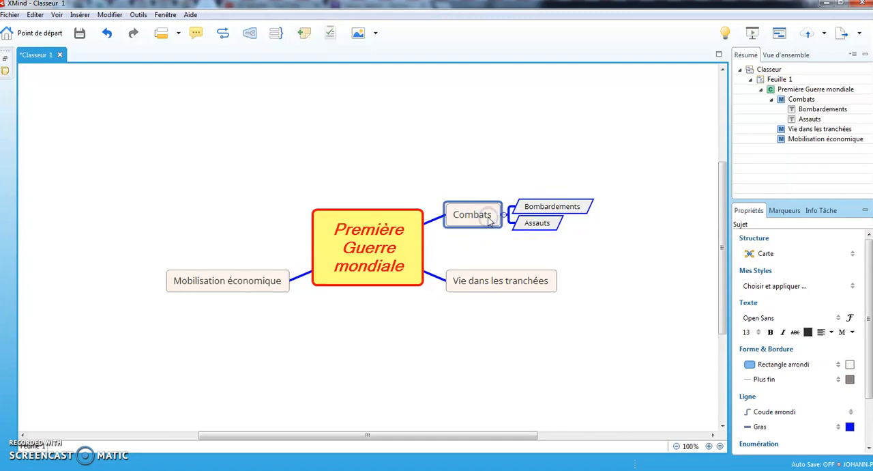
pyautogui.rightClick(489, 220)
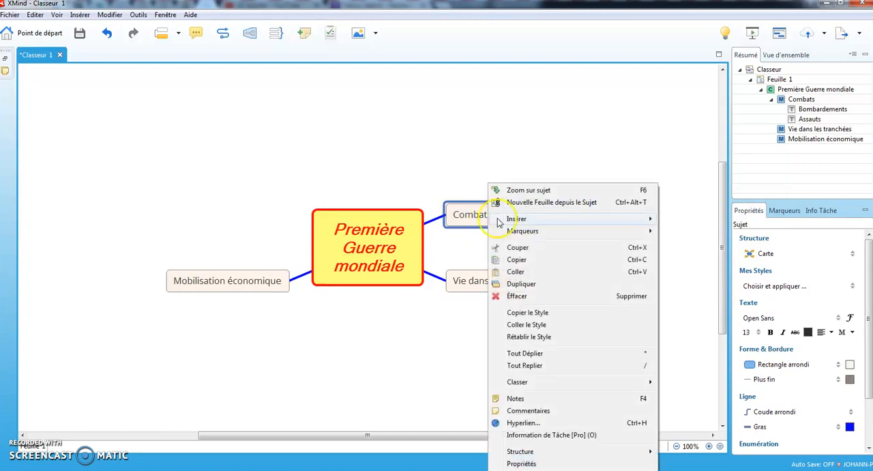
pyautogui.click(517, 219)
pyautogui.moveTo(705, 286)
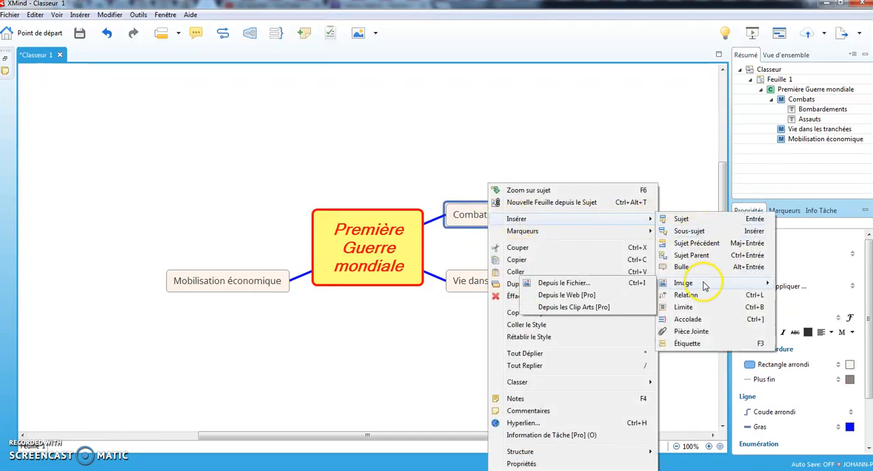
pyautogui.click(564, 283)
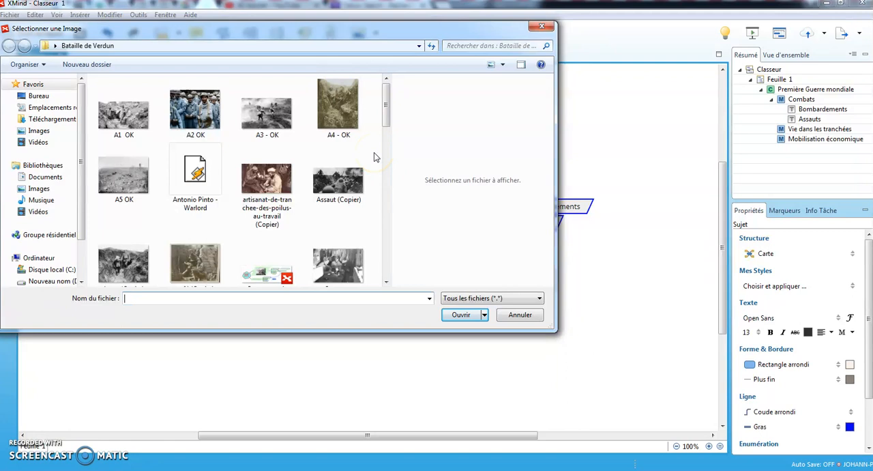
pyautogui.click(270, 119)
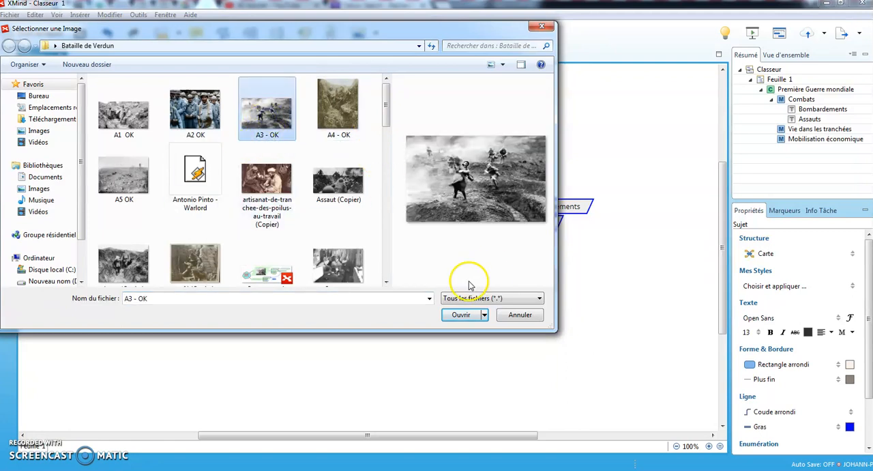
pyautogui.click(463, 314)
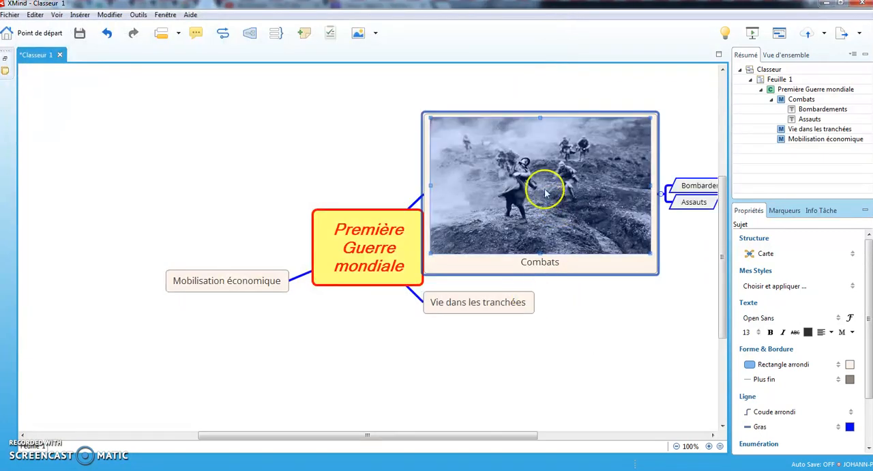
# Move the image below the Combats title and shrink it to less than half its inserted width
pyautogui.moveTo(545, 182); pyautogui.dragTo(547, 217)
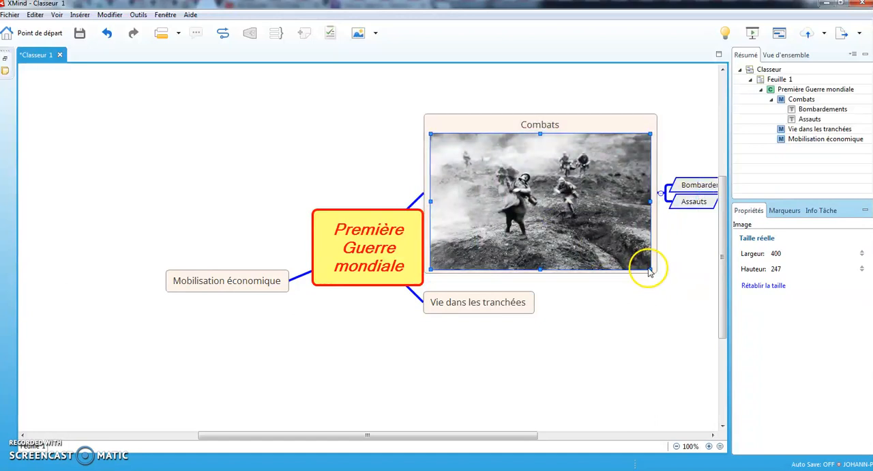
pyautogui.moveTo(643, 264); pyautogui.dragTo(554, 221)
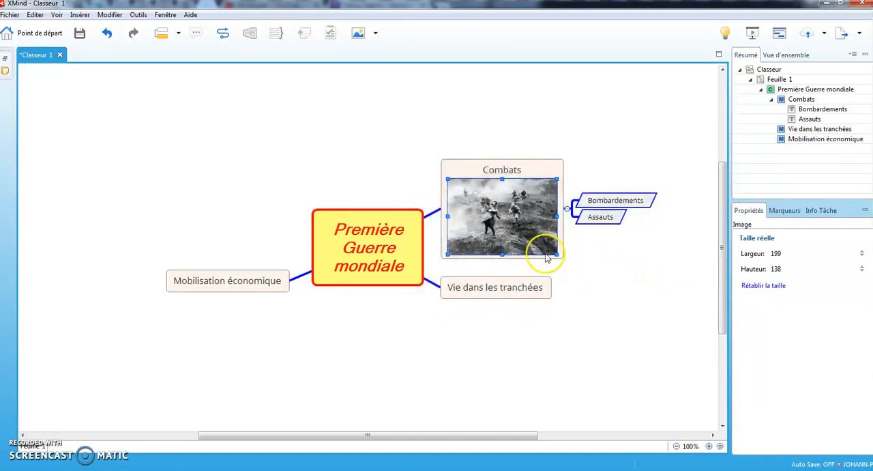
pyautogui.moveTo(551, 251); pyautogui.dragTo(538, 240)
pyautogui.click(614, 312)
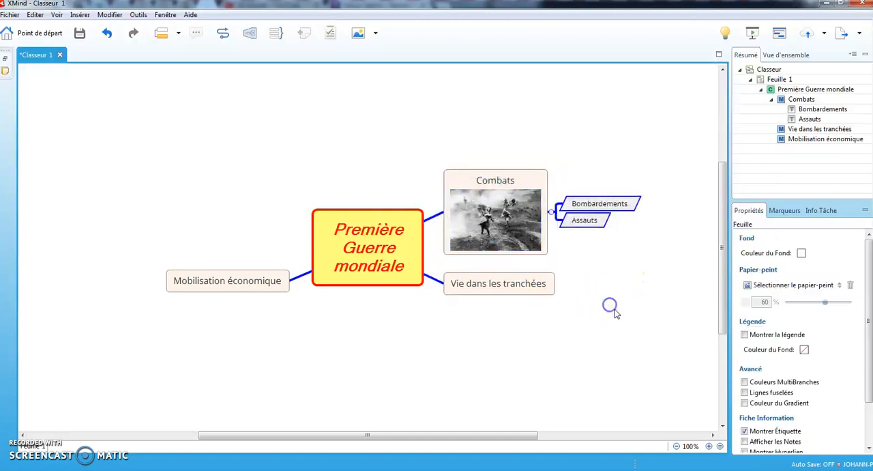
# Attach the video file "Guerre des tranchées" from the Bataille de Verdun folder to the Bombardements subtopic
pyautogui.click(584, 206)
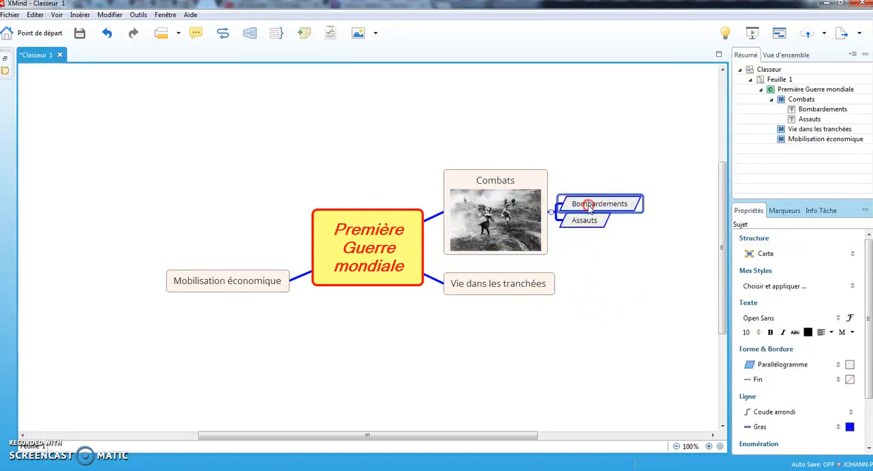
pyautogui.rightClick(590, 206)
pyautogui.moveTo(621, 224)
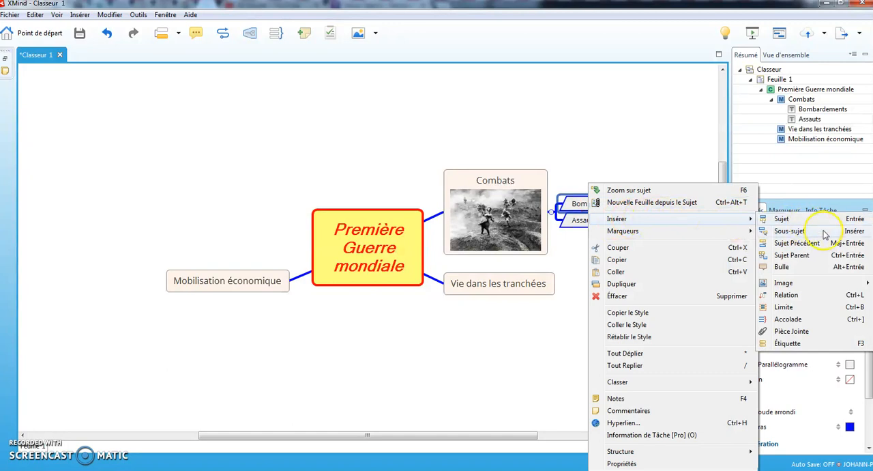
pyautogui.click(791, 331)
pyautogui.moveTo(386, 120); pyautogui.dragTo(386, 180)
pyautogui.click(266, 108)
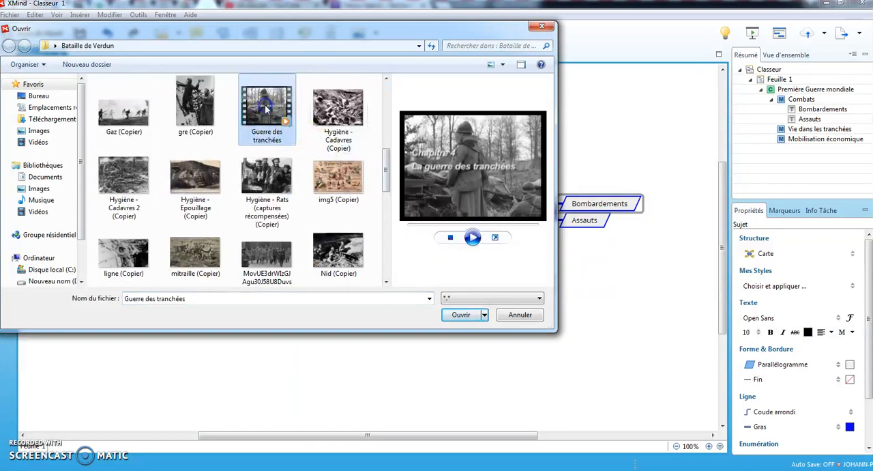
pyautogui.click(461, 315)
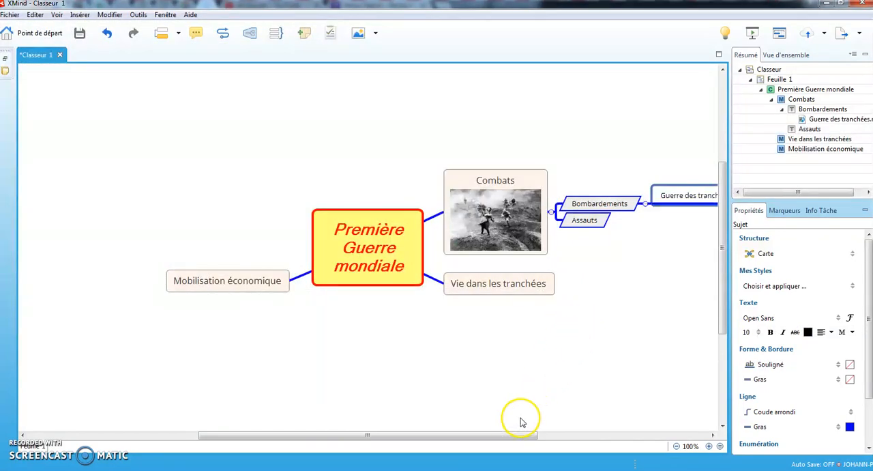
# Play the attached Guerre des tranchées.mp4 video, skip ahead to about 01:34, view it full screen and close the player
pyautogui.moveTo(519, 435); pyautogui.dragTo(594, 434)
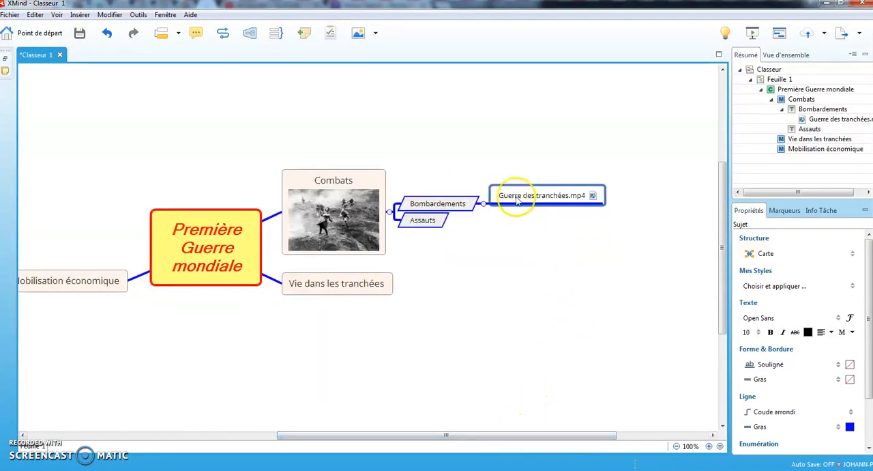
pyautogui.click(595, 256)
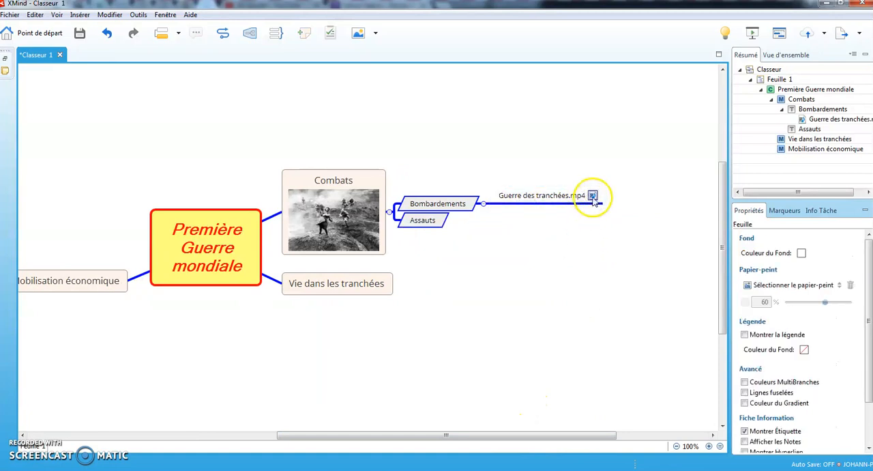
pyautogui.click(592, 196)
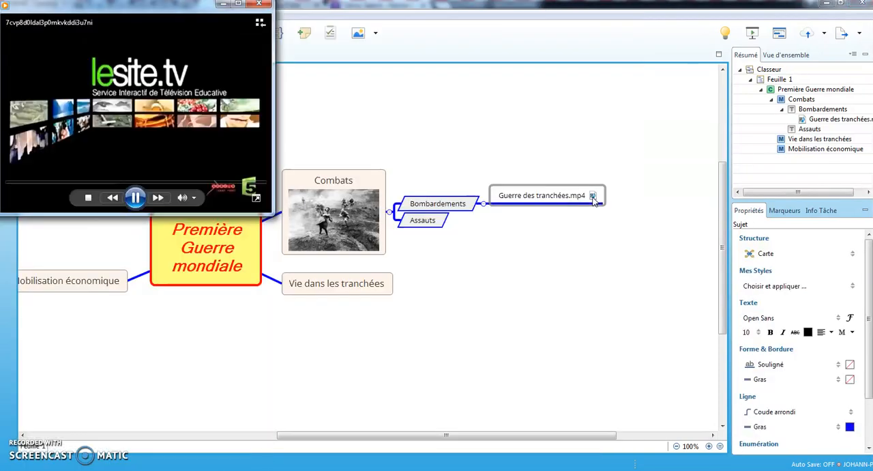
pyautogui.click(81, 183)
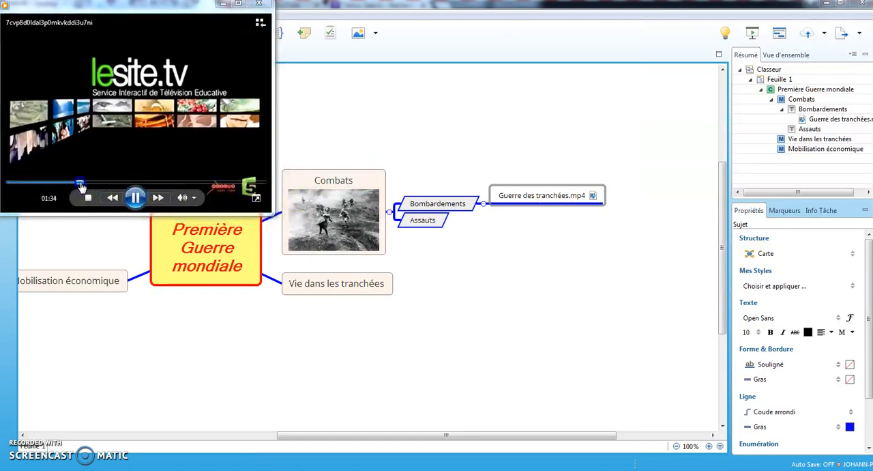
pyautogui.doubleClick(129, 130)
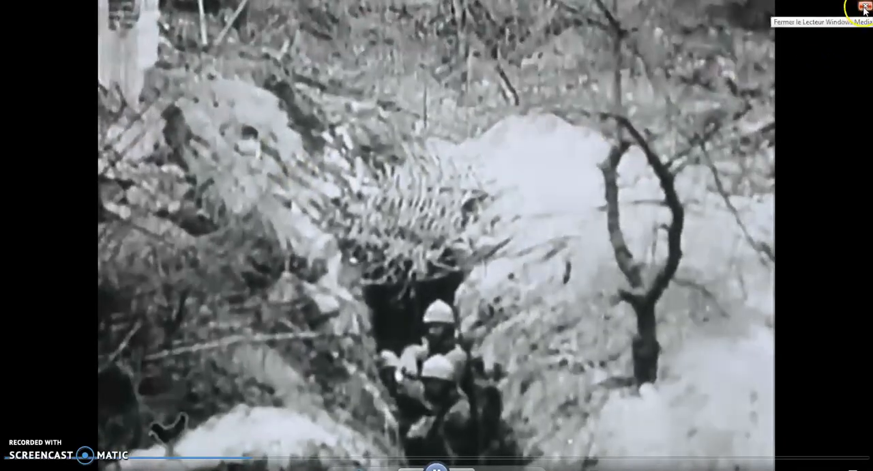
pyautogui.click(865, 9)
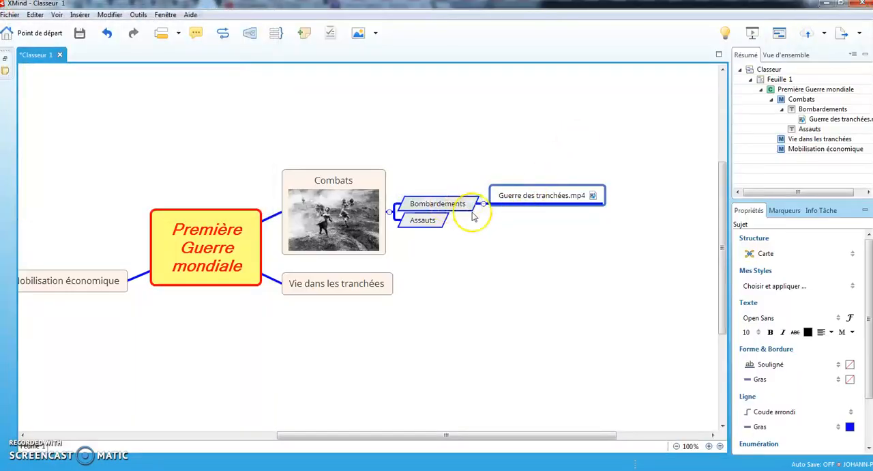
pyautogui.click(542, 224)
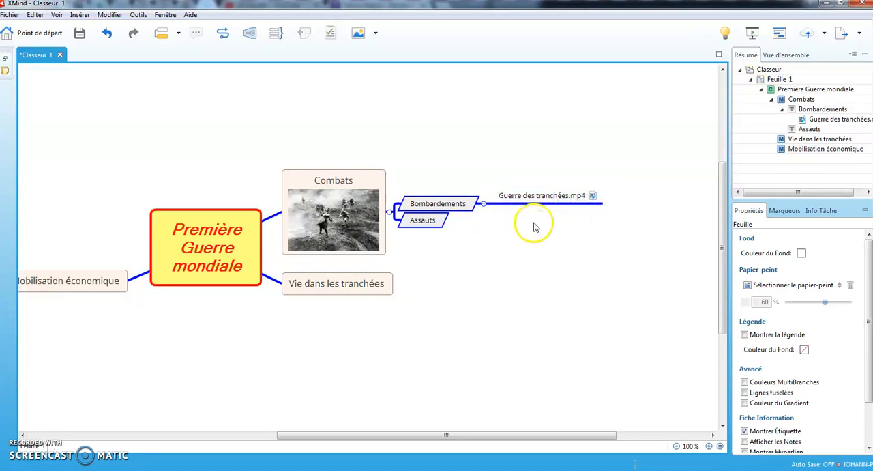
pyautogui.click(426, 223)
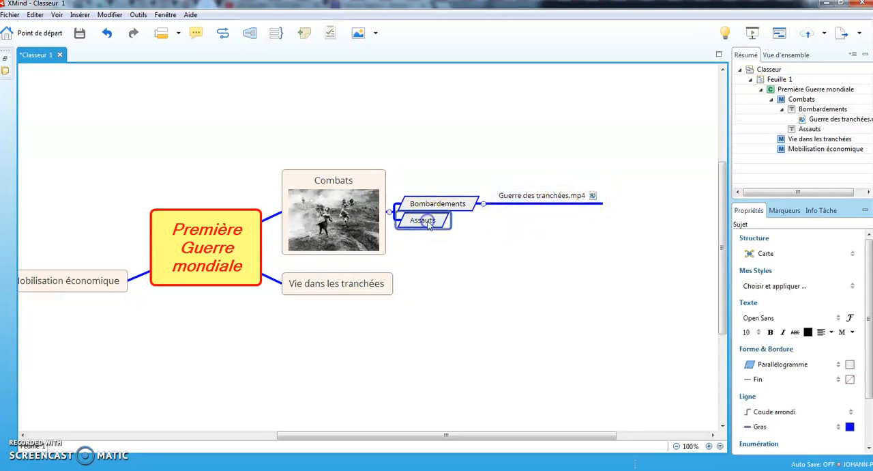
pyautogui.rightClick(434, 224)
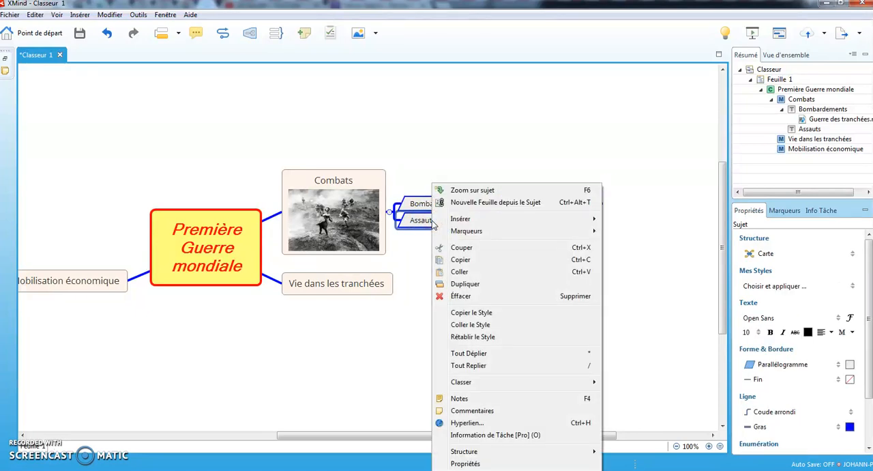
pyautogui.moveTo(449, 221)
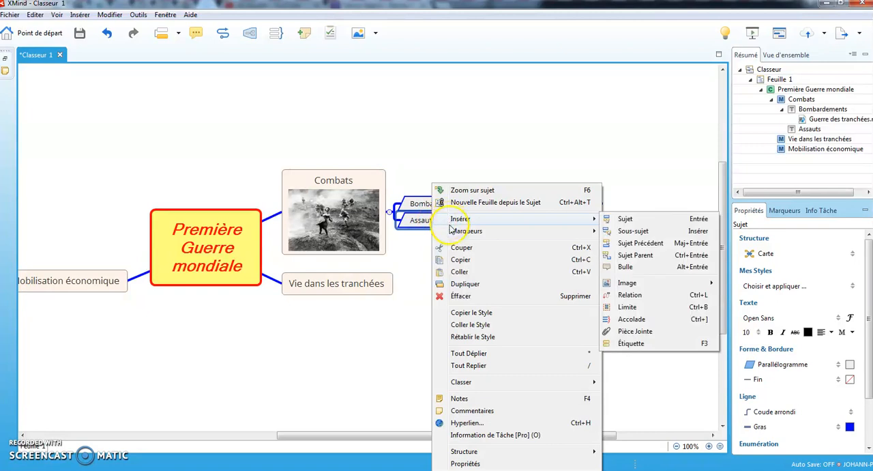
pyautogui.click(478, 422)
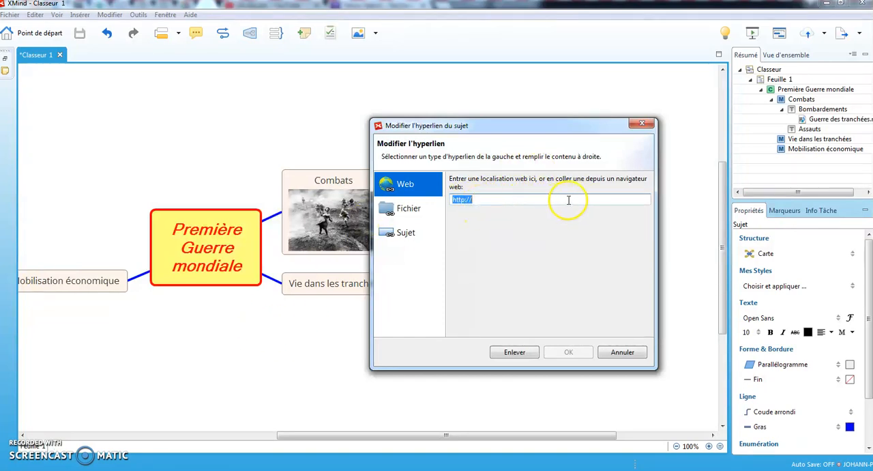
pyautogui.click(642, 124)
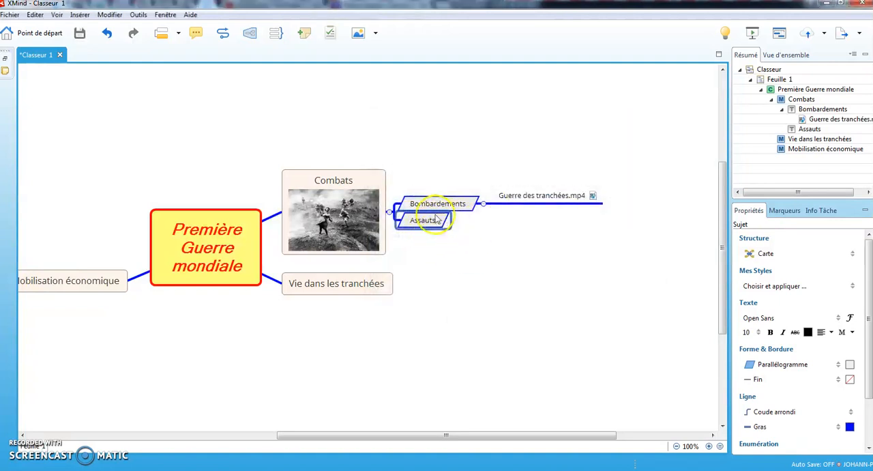
pyautogui.click(474, 271)
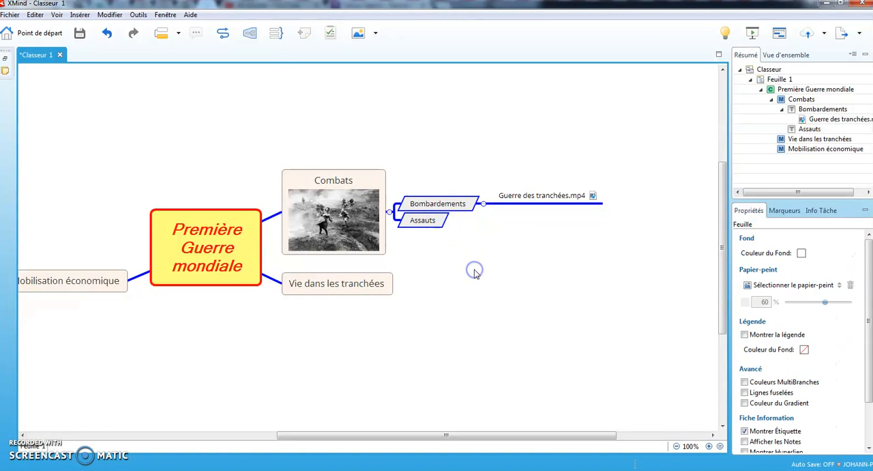
# Insert a relation from the Assauts subtopic to the Vie dans les tranchées topic
pyautogui.click(424, 226)
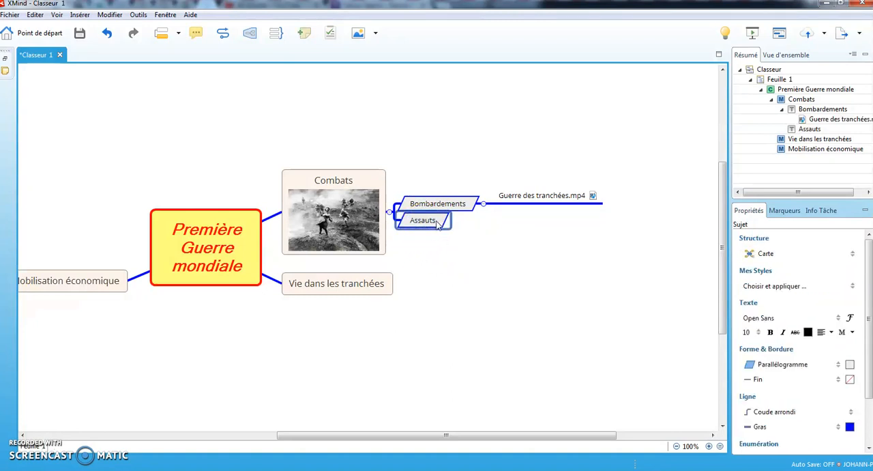
pyautogui.rightClick(437, 223)
pyautogui.moveTo(461, 219)
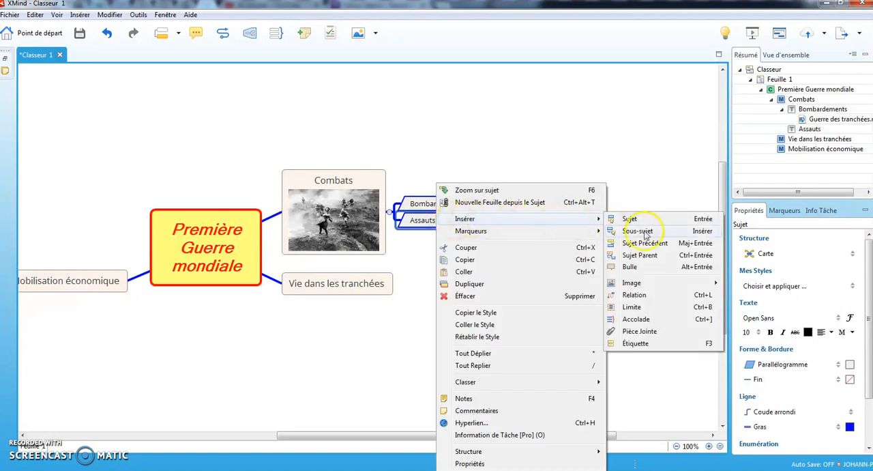
pyautogui.click(644, 295)
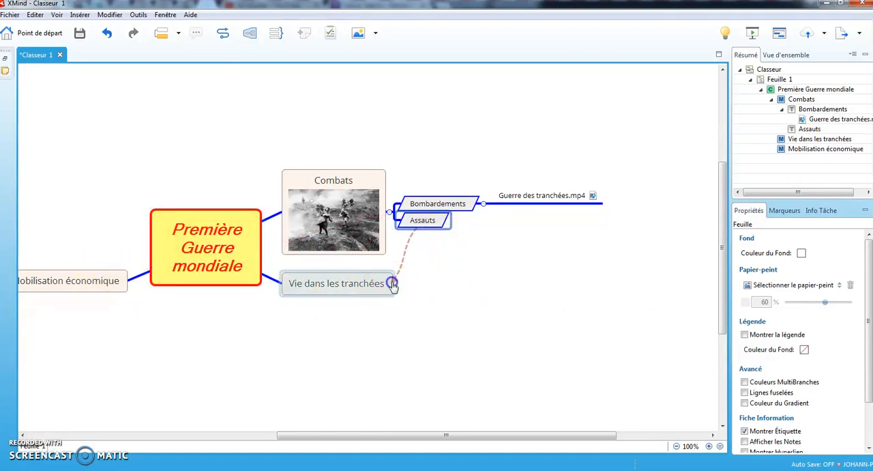
pyautogui.click(393, 284)
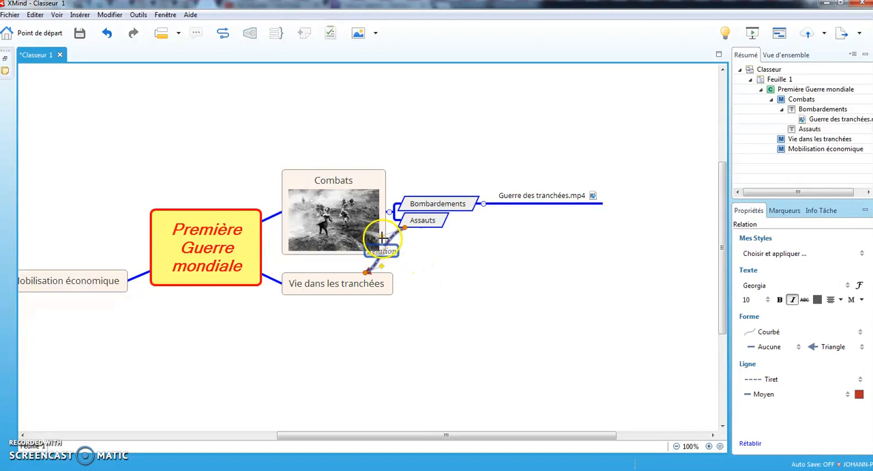
# Reshape the relation with both curve handles so it bows outward to the right of Assauts and Vie dans les tranchées
pyautogui.moveTo(440, 247); pyautogui.dragTo(525, 257)
pyautogui.click(399, 268)
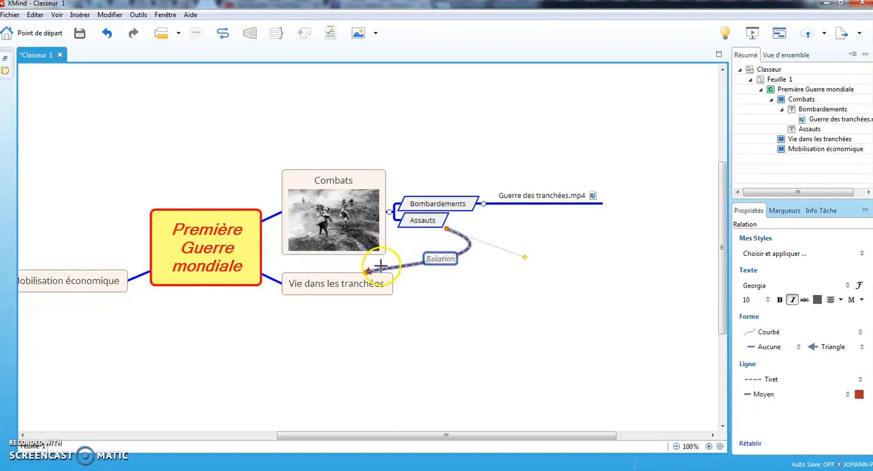
pyautogui.moveTo(448, 272); pyautogui.dragTo(491, 306)
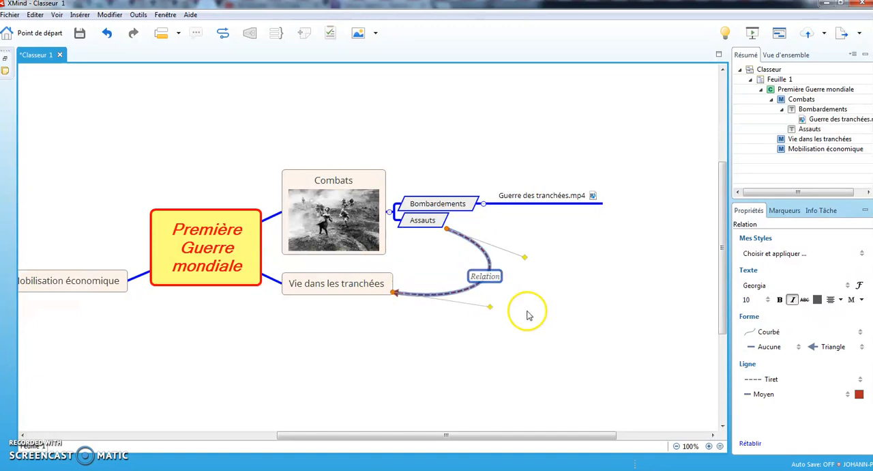
# Rename the label of the relation between Assauts and Vie dans les tranchées to "Lien direct"
pyautogui.doubleClick(487, 277)
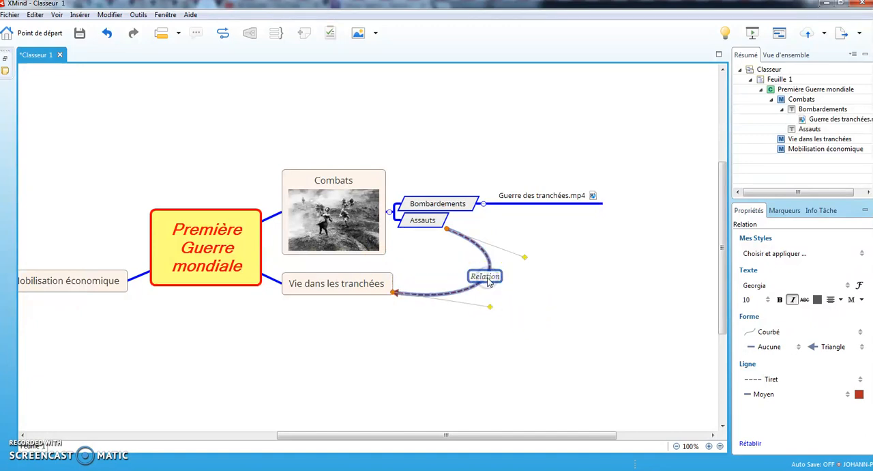
pyautogui.doubleClick(488, 278)
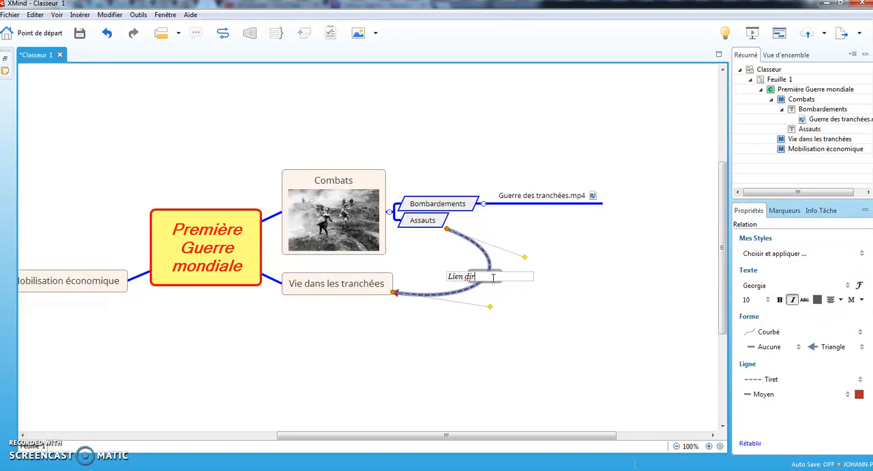
pyautogui.click(508, 331)
pyautogui.click(485, 261)
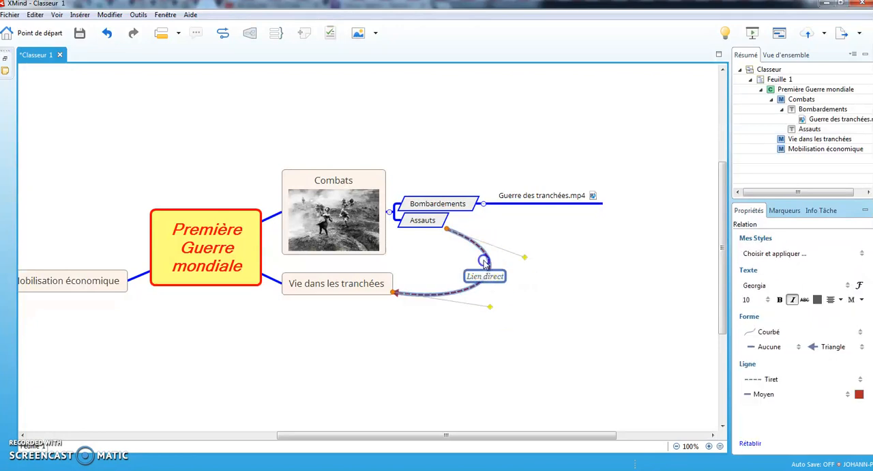